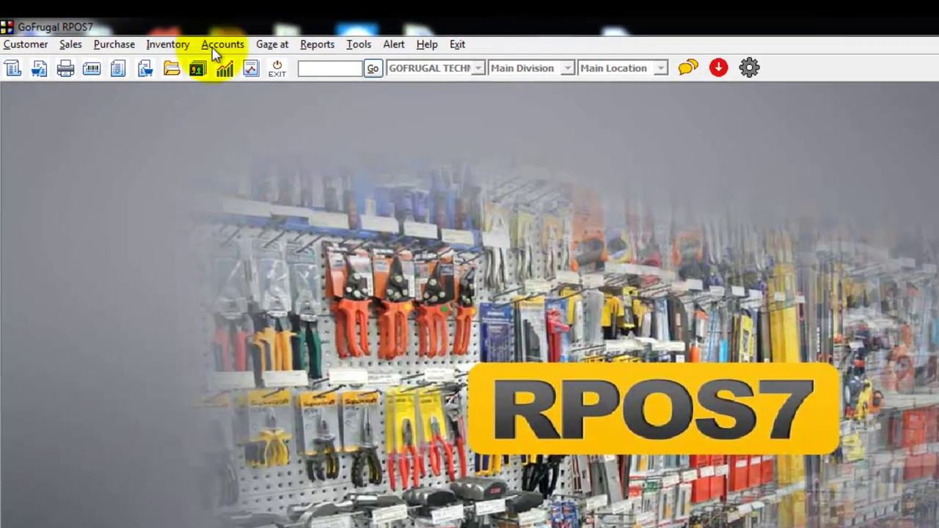
# - Open the Accounts menu on the GoFrugal RPOS7 home screen
pyautogui.click(144, 31)
# - Switch to Financial Accounts and open a blank Bill-wise Payment voucher via a 'bill' menu search
pyautogui.click(248, 66)
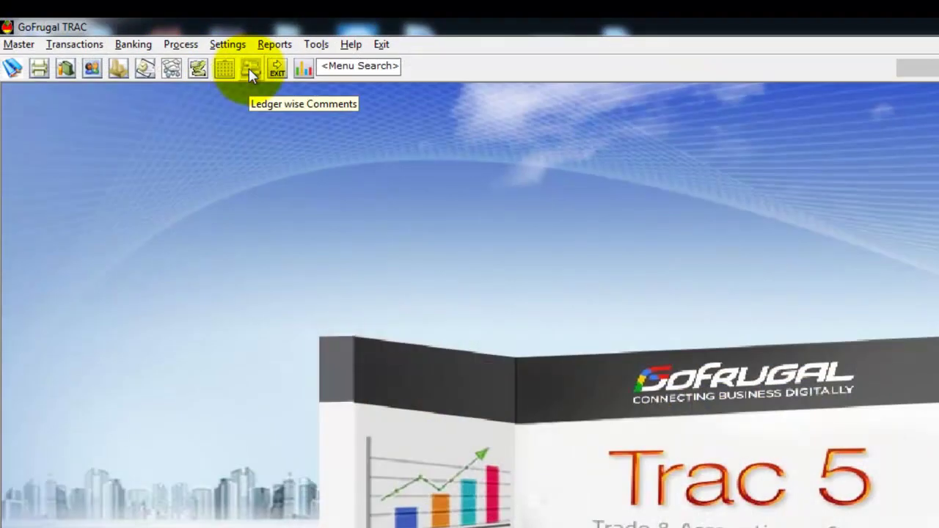
pyautogui.click(336, 67)
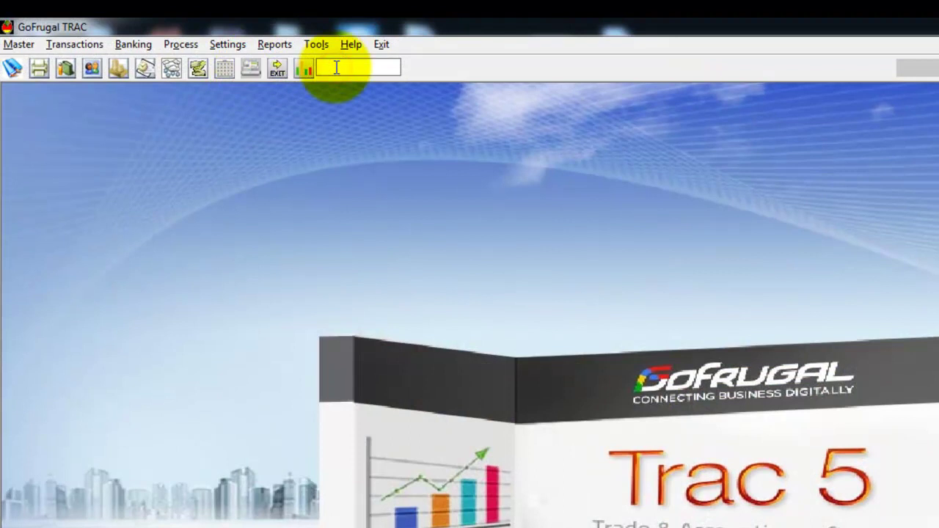
pyautogui.write('bill')
pyautogui.press('Return')
pyautogui.press('Down')
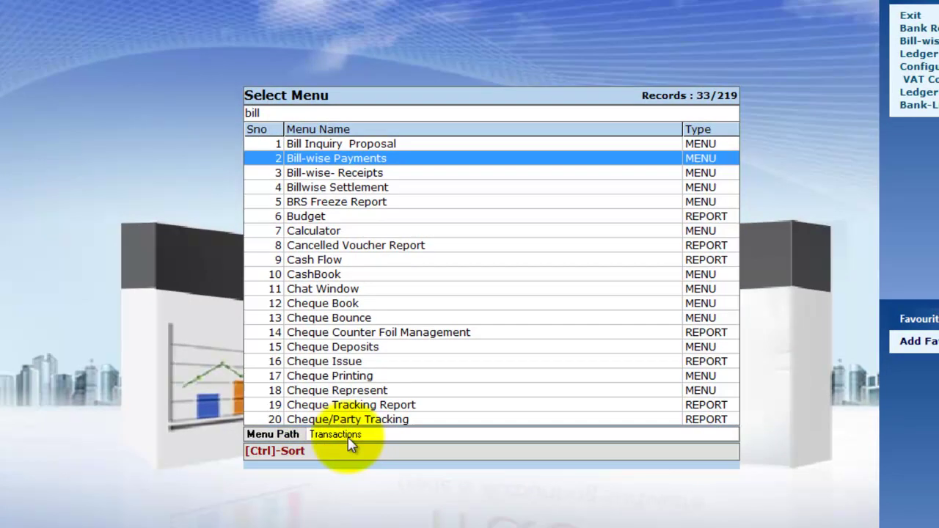
pyautogui.press('Return')
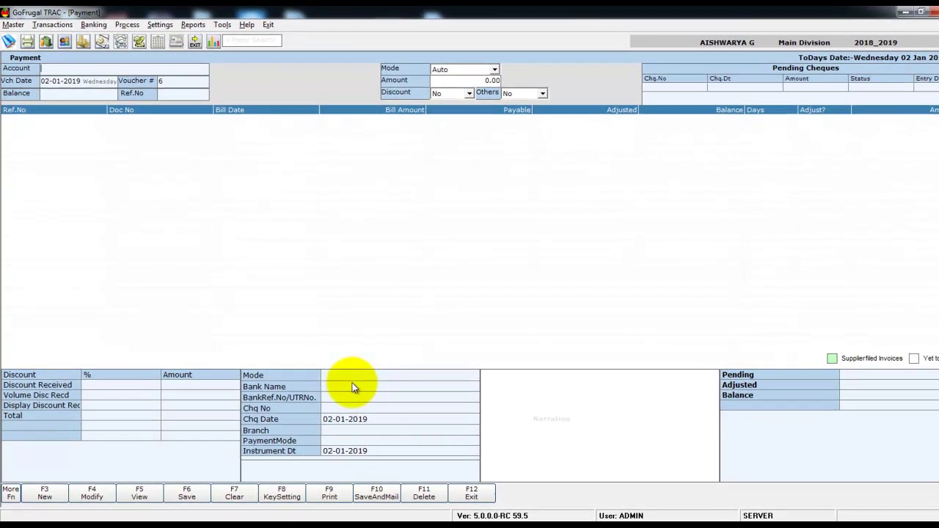
# - Try modifying Arokya agencies' voucher 4, dismiss the UTR-blocked warning, and close the Payment screen
pyautogui.click(94, 494)
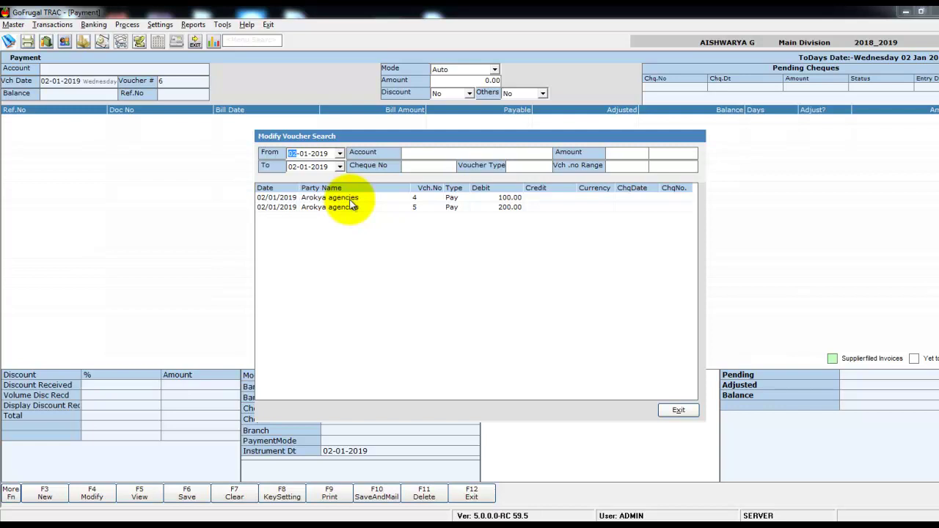
pyautogui.click(350, 198)
pyautogui.press('Return')
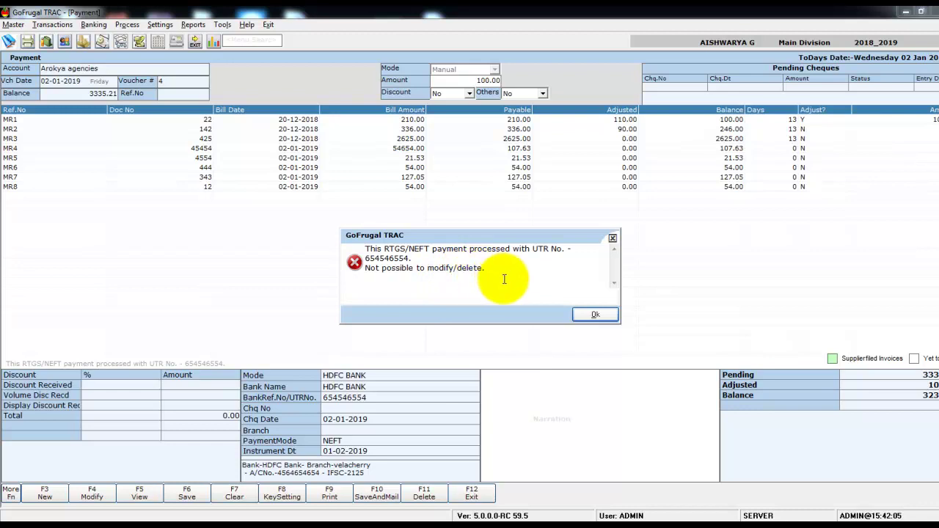
pyautogui.click(596, 316)
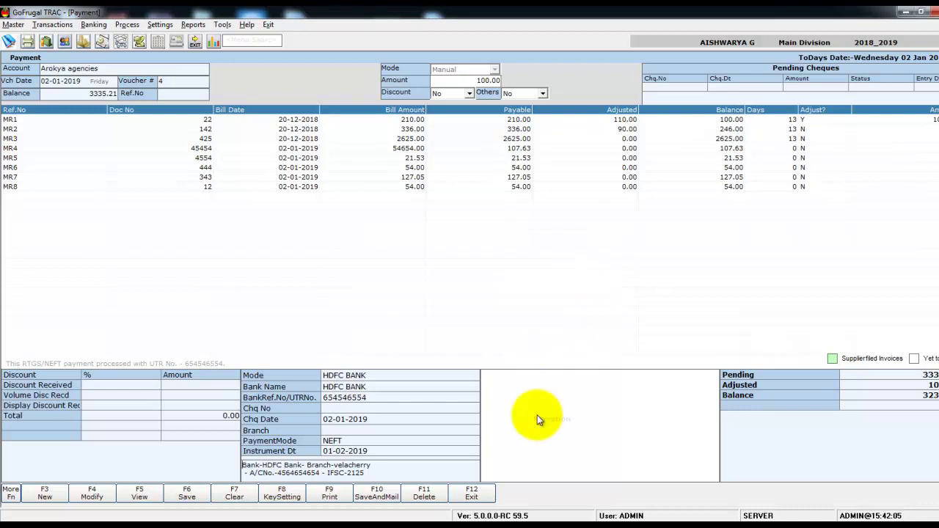
pyautogui.click(471, 493)
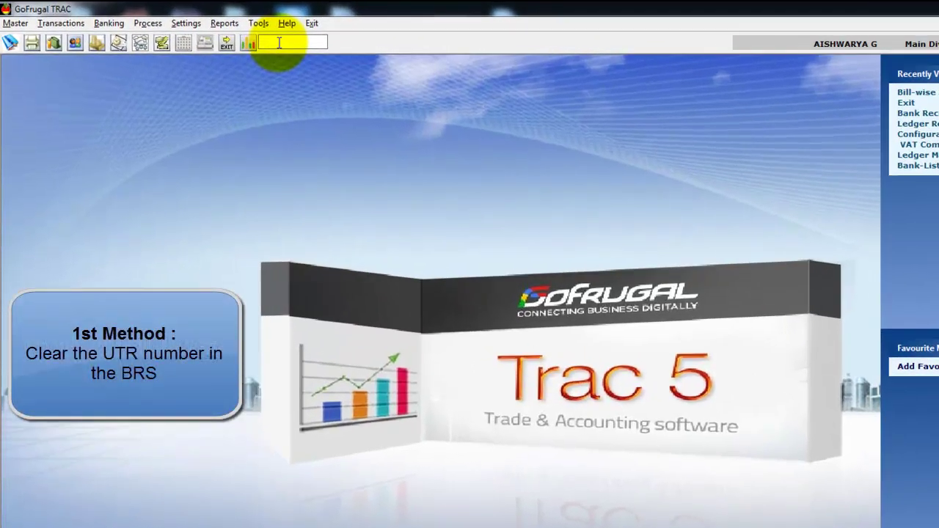
# - Run the Bank Reconciliation Statement for HDFC BANK from 01-01-2019 to 02-01-2019 via a 'bank' search
pyautogui.click(240, 41)
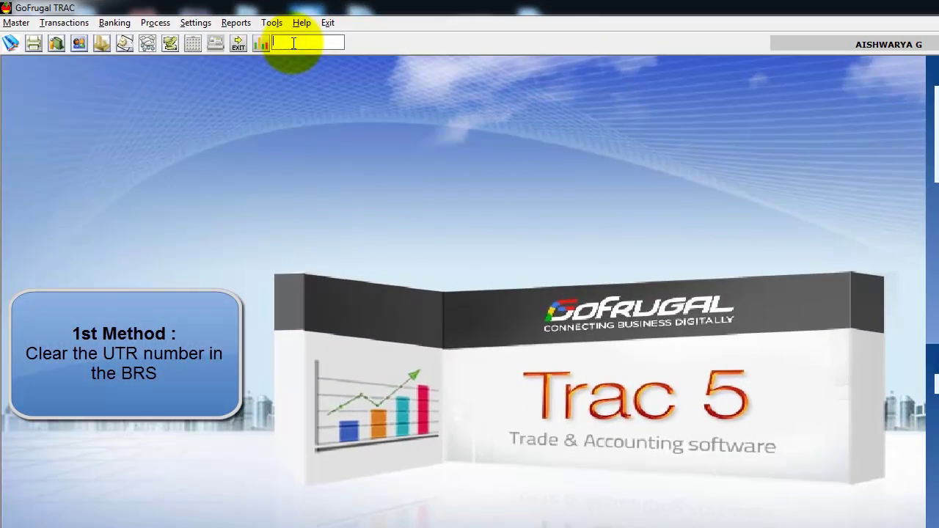
pyautogui.write('bank')
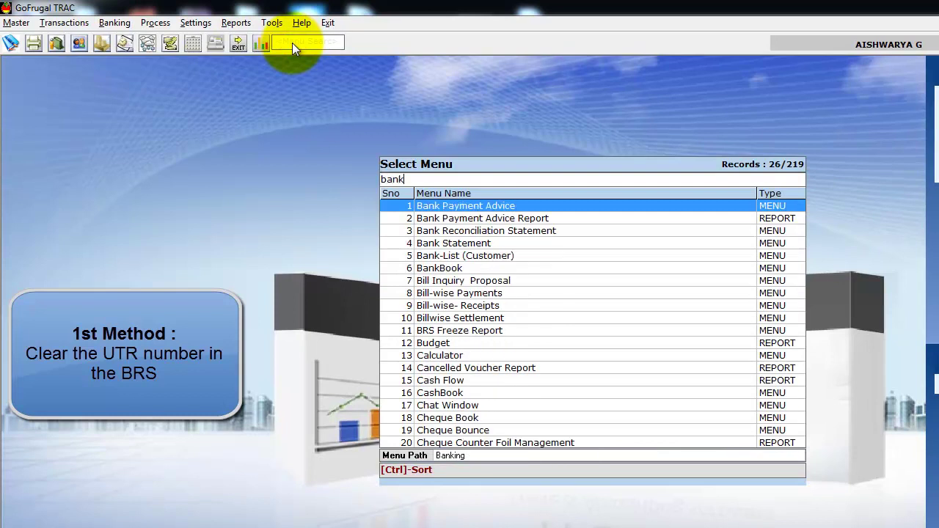
pyautogui.press('Down')
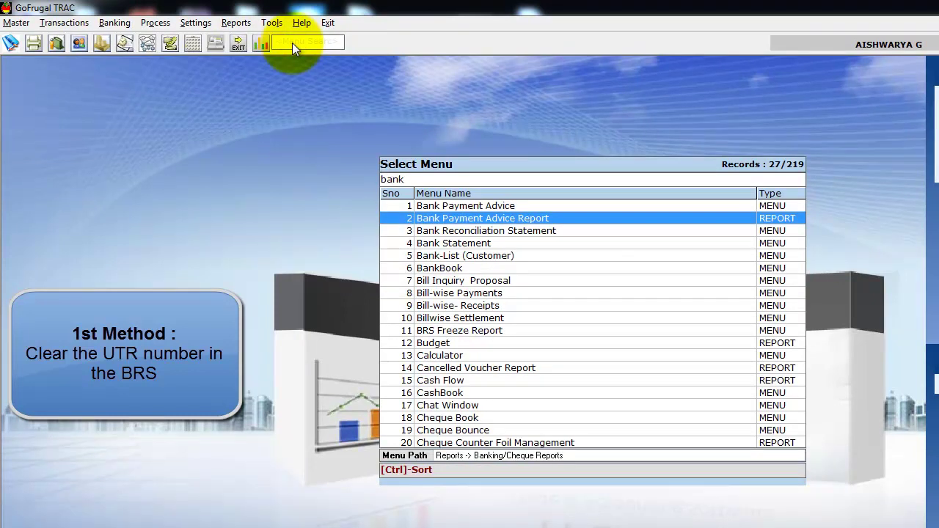
pyautogui.press('Down')
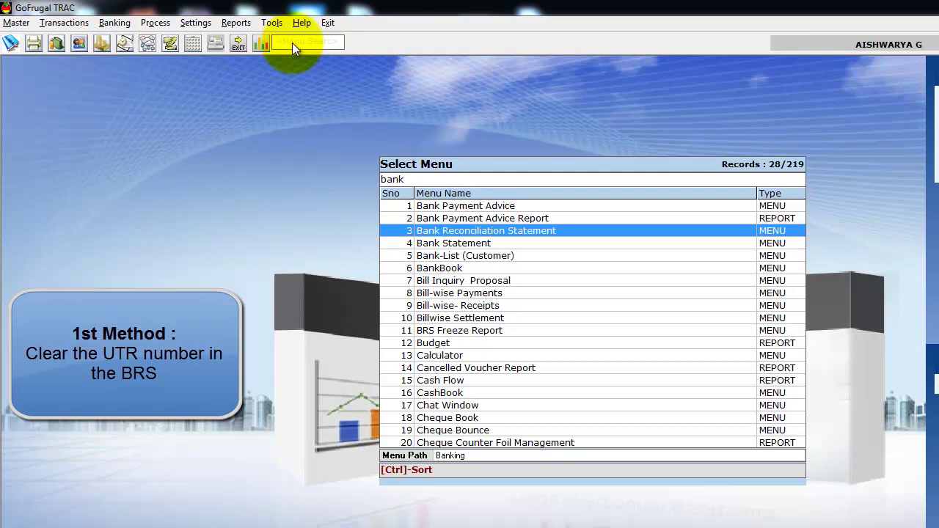
pyautogui.press('Return')
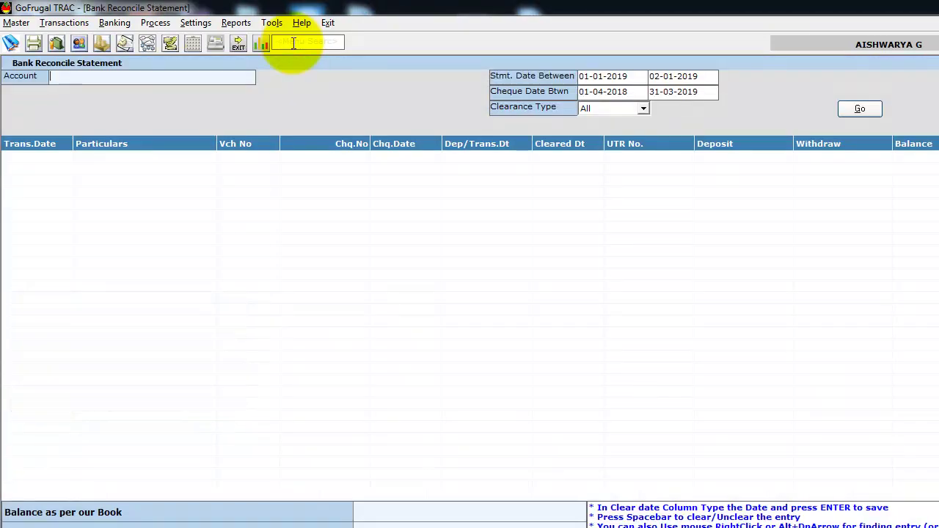
pyautogui.press('Return')
pyautogui.press('Return')
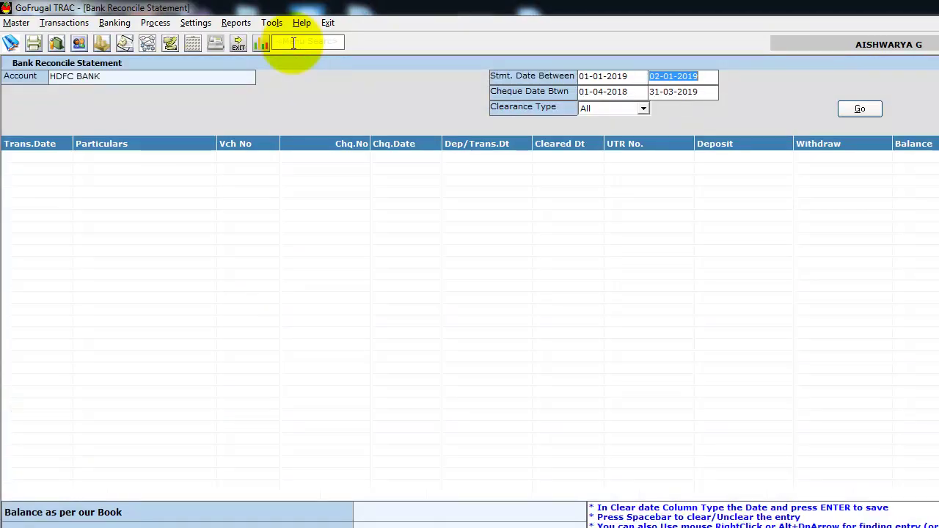
pyautogui.press('Return')
pyautogui.press('Return')
pyautogui.press('Return')
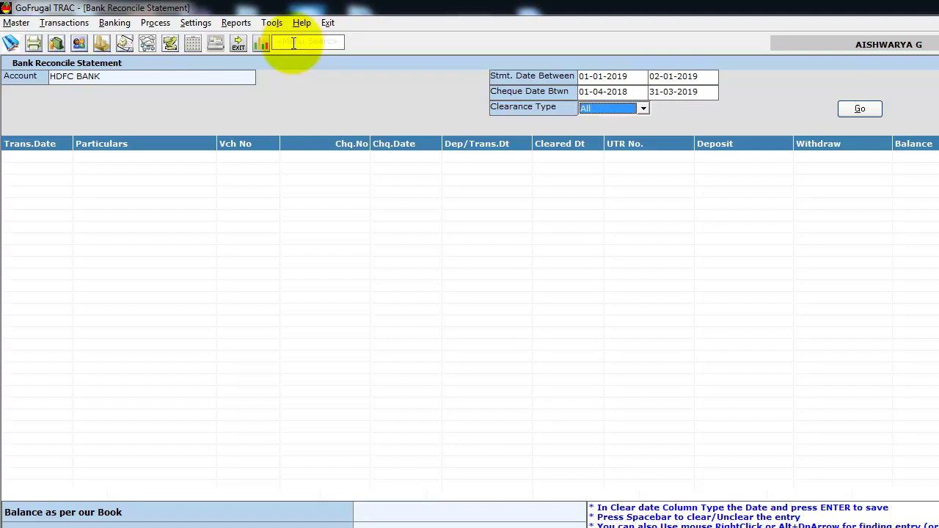
pyautogui.press('Return')
pyautogui.press('Return')
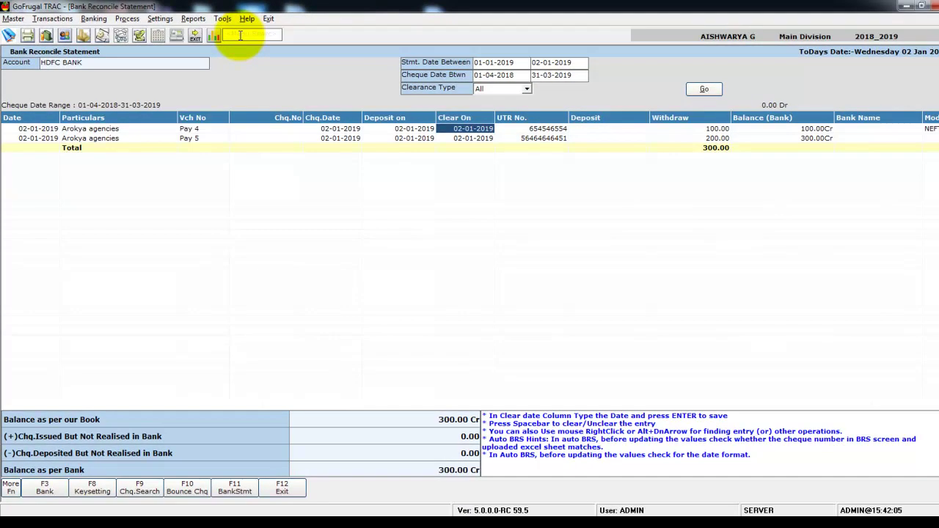
# - Clear the UTR number on Arokya agencies' Pay 4 row and exit the reconciliation, confirming Yes
pyautogui.press('Return')
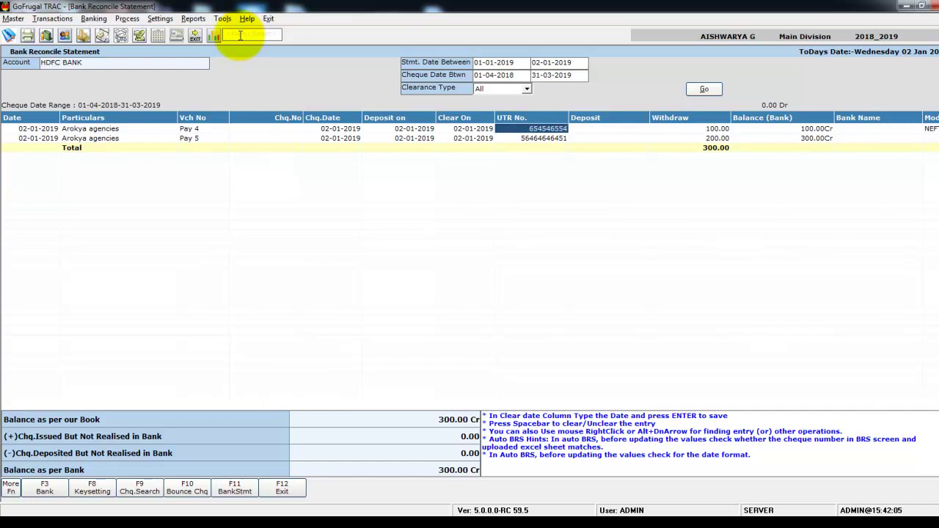
pyautogui.press('BackSpace')
pyautogui.press('Return')
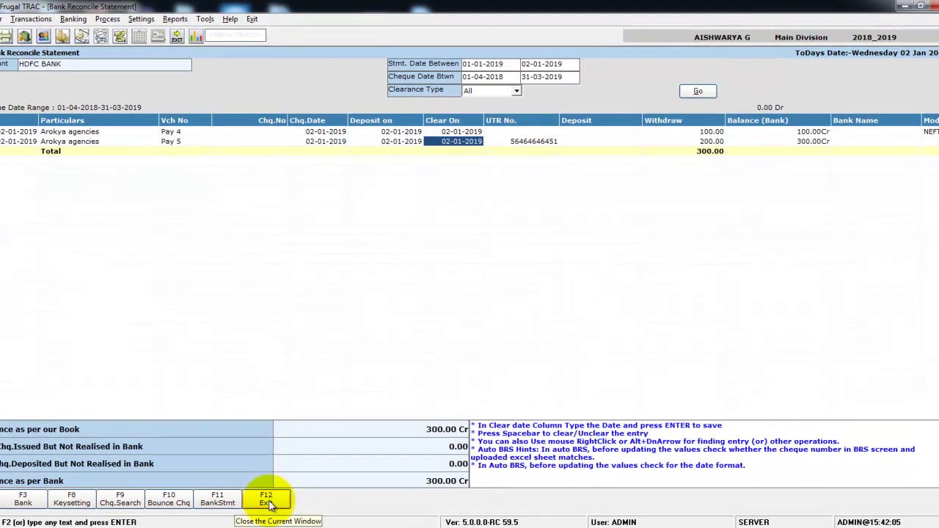
pyautogui.click(276, 496)
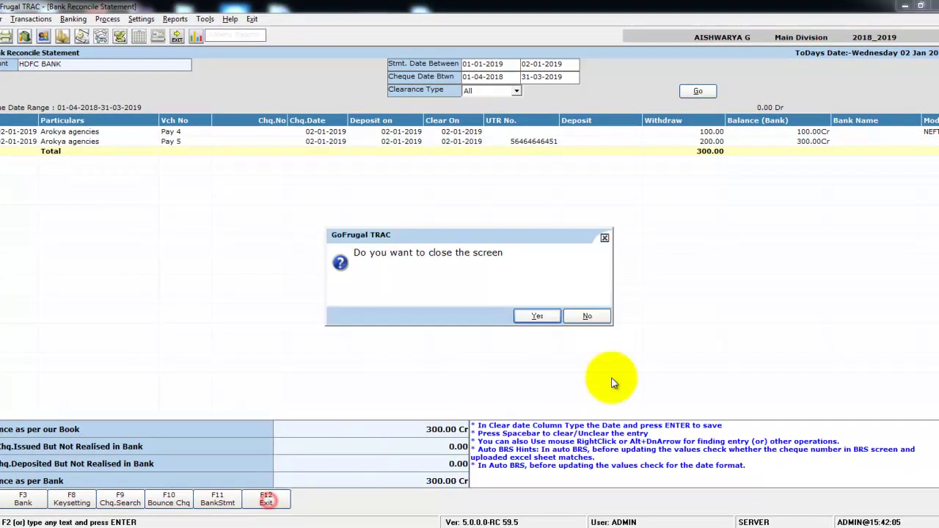
pyautogui.click(540, 316)
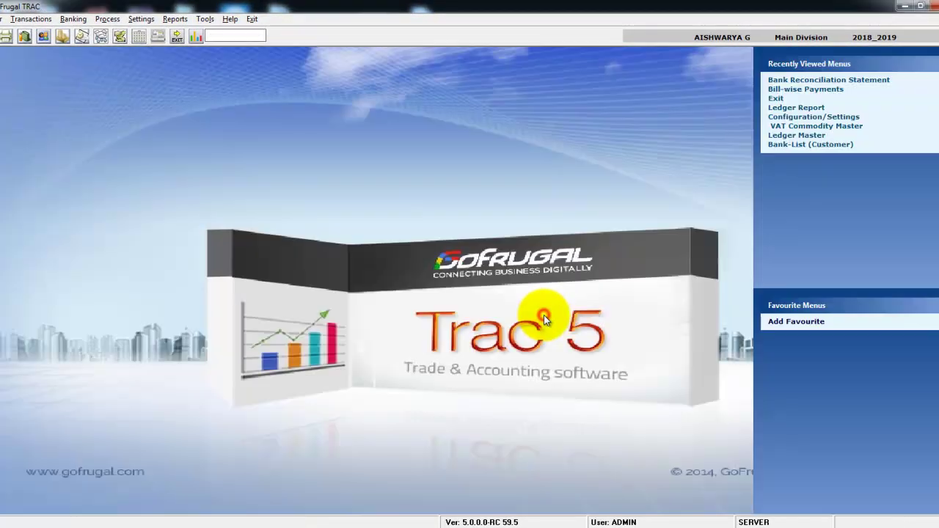
# - Reload Arokya agencies' payment voucher 4 in Bill-wise Payments, delete it, and close the screen
pyautogui.click(807, 90)
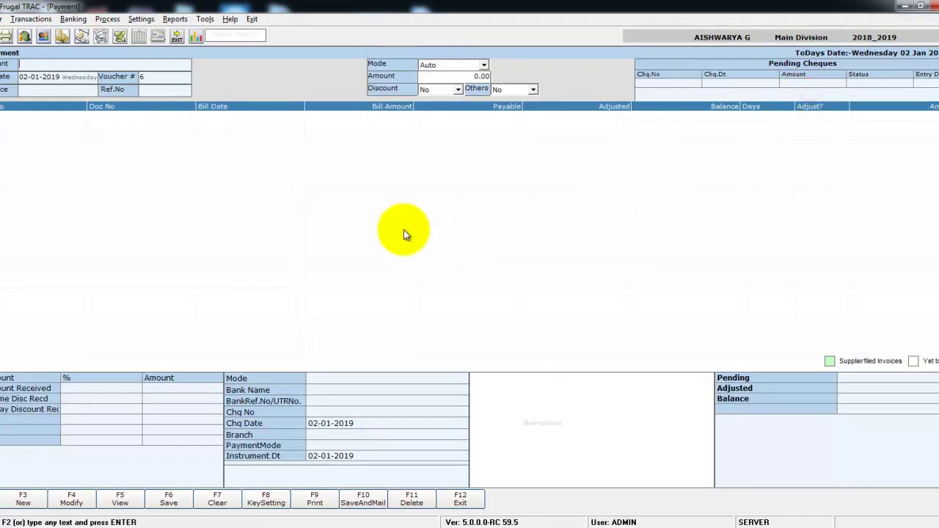
pyautogui.click(68, 504)
pyautogui.click(323, 197)
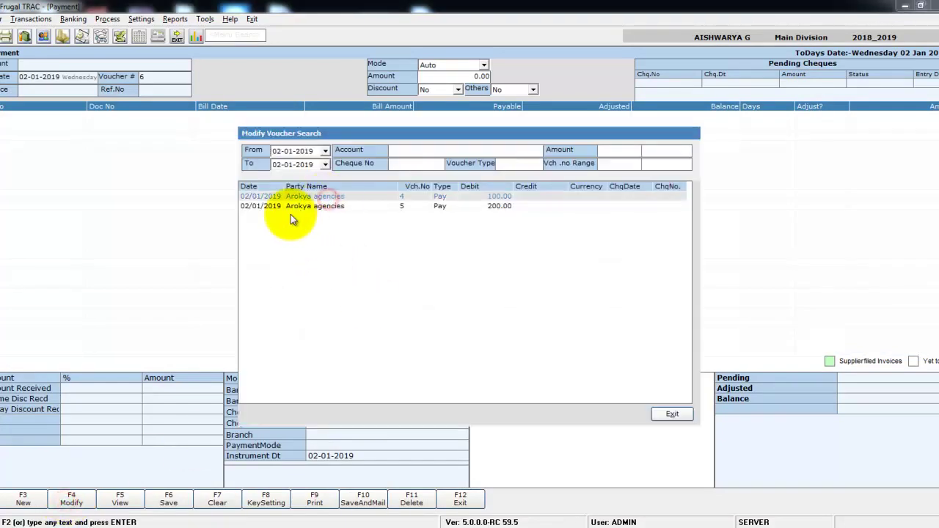
pyautogui.press('Return')
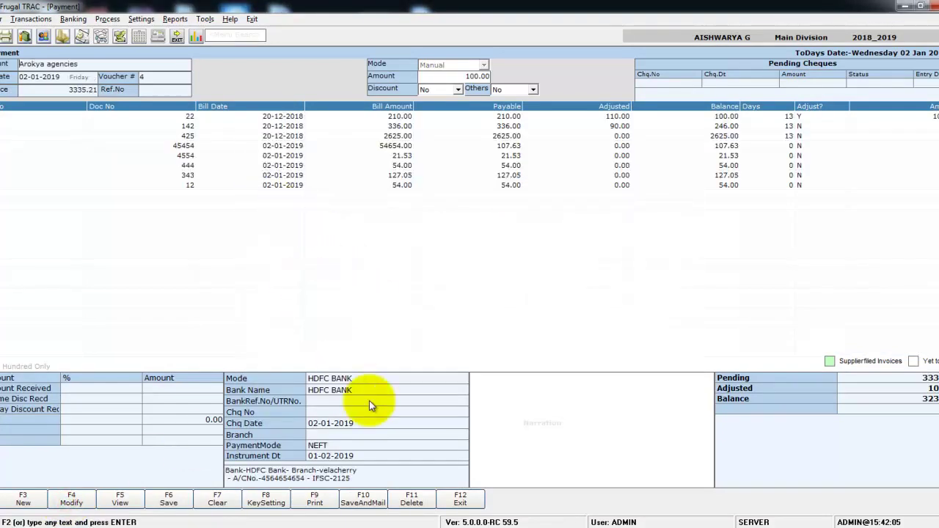
pyautogui.click(411, 500)
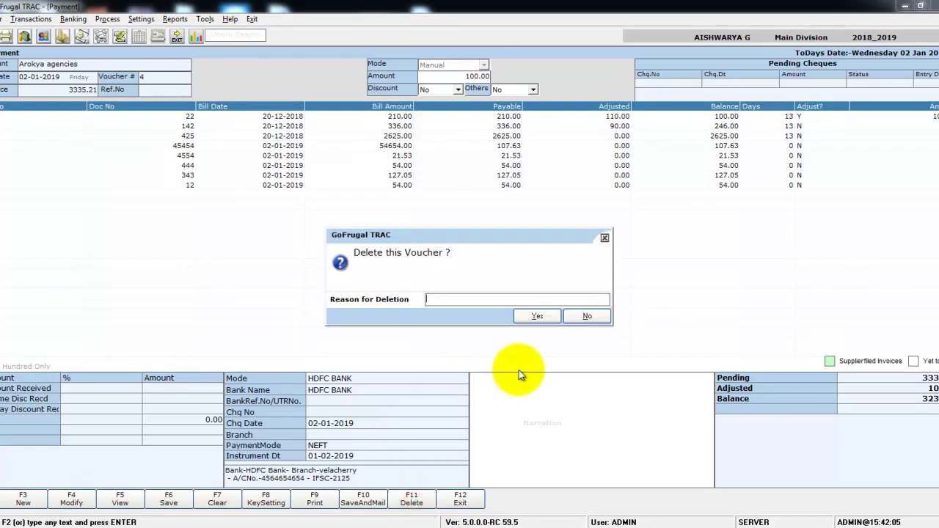
pyautogui.click(538, 316)
pyautogui.press('Escape')
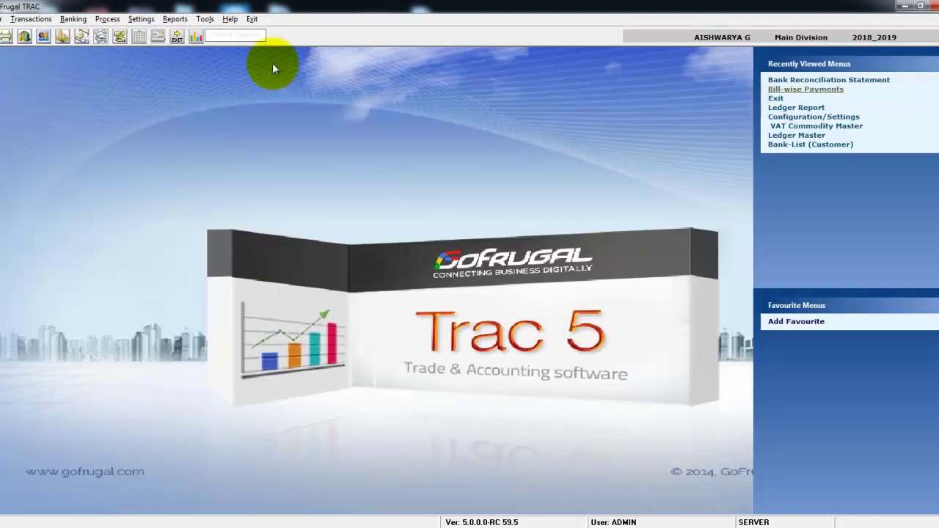
# - Open Business Configuration via a 'configu' menu search
pyautogui.click(233, 37)
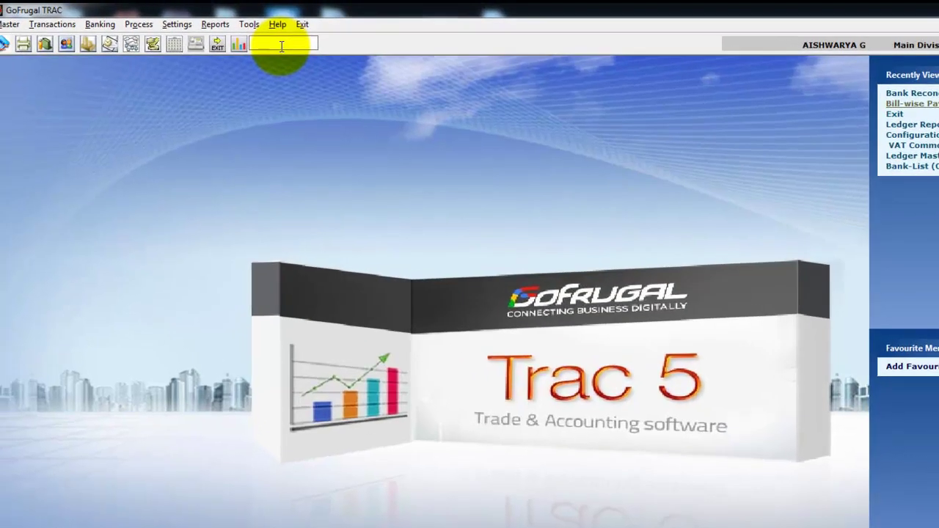
pyautogui.write('dconf')
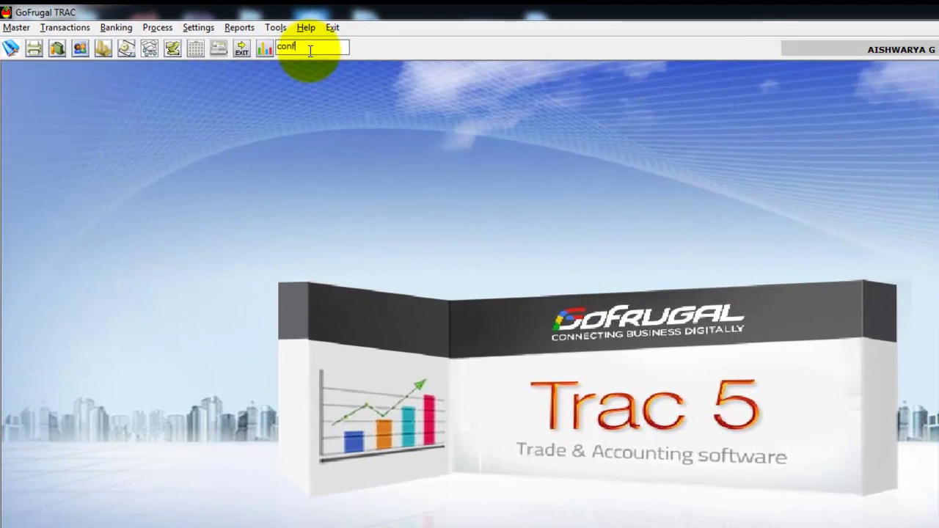
pyautogui.write('igu')
pyautogui.press('Return')
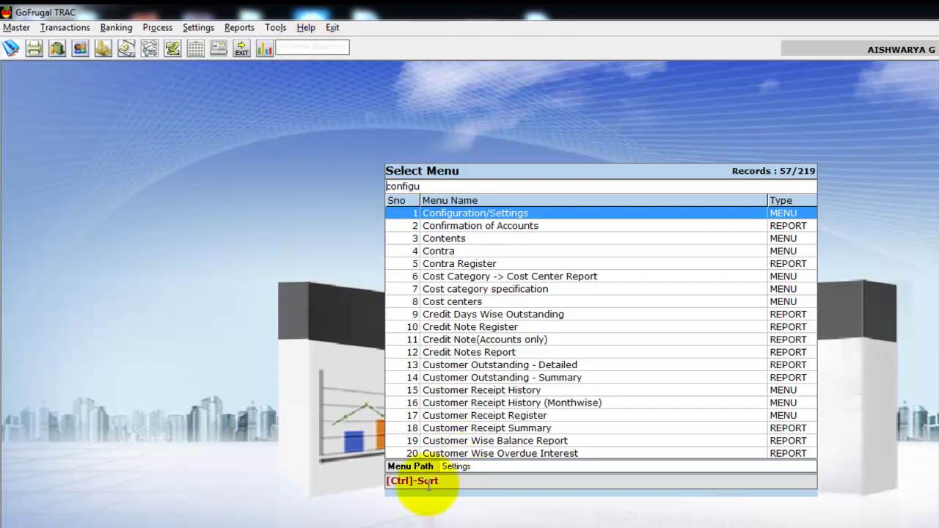
pyautogui.press('Return')
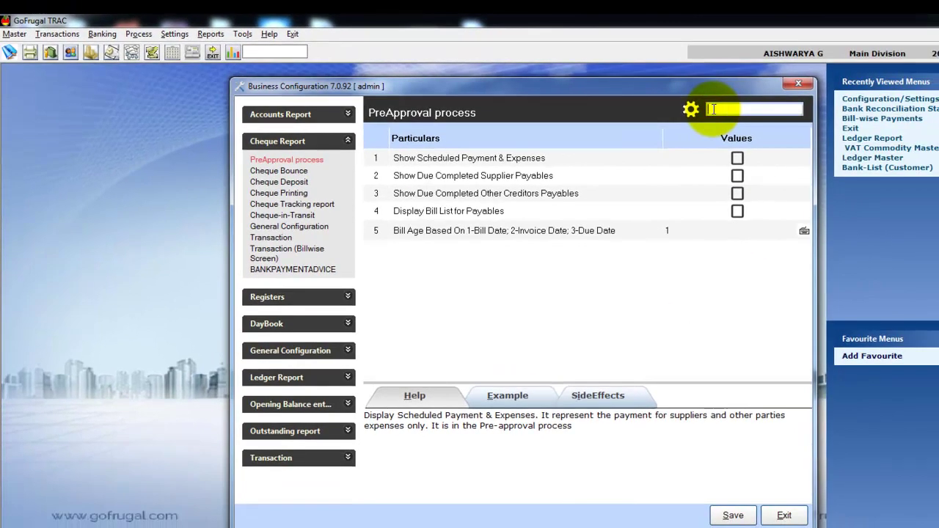
# - Enable 'Allow modification-deletion of base transactions?', save the configuration, and exit
pyautogui.write('allow')
pyautogui.write(' modificat')
pyautogui.write('ion')
pyautogui.press('Return')
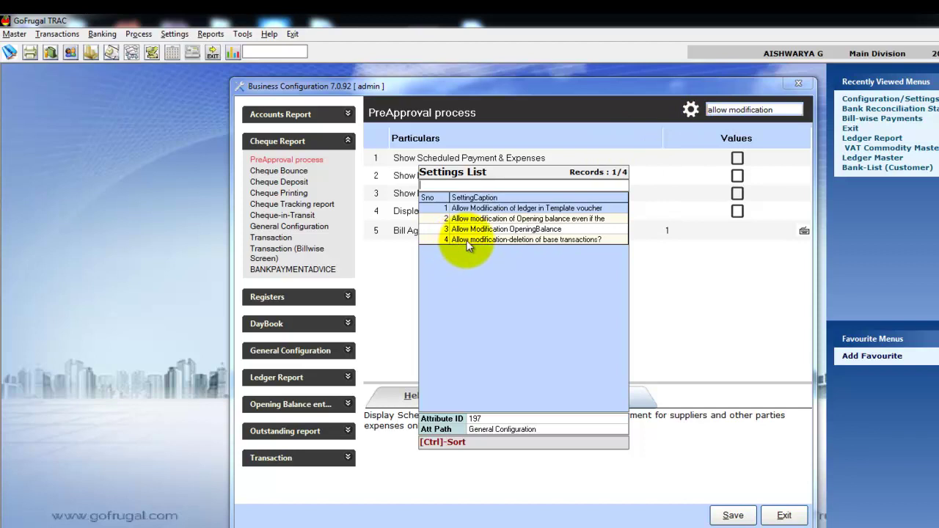
pyautogui.click(556, 241)
pyautogui.press('Return')
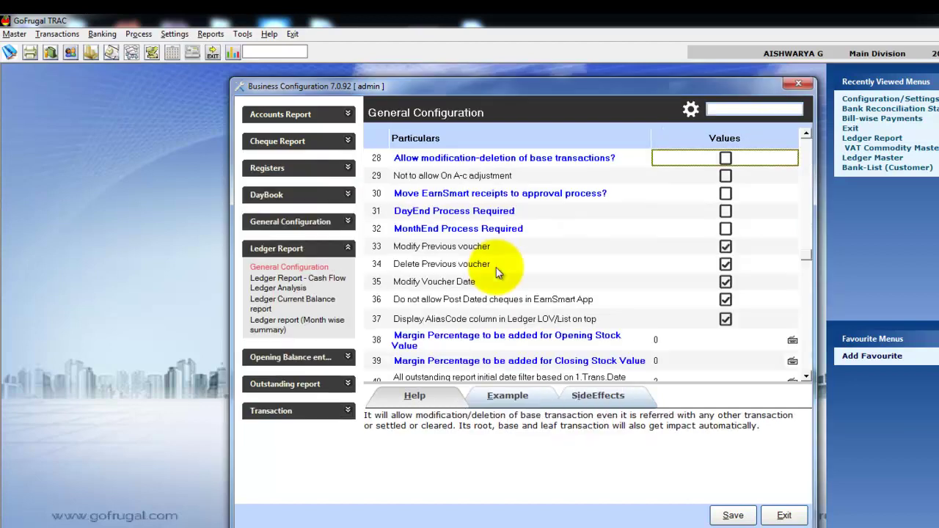
pyautogui.press('space')
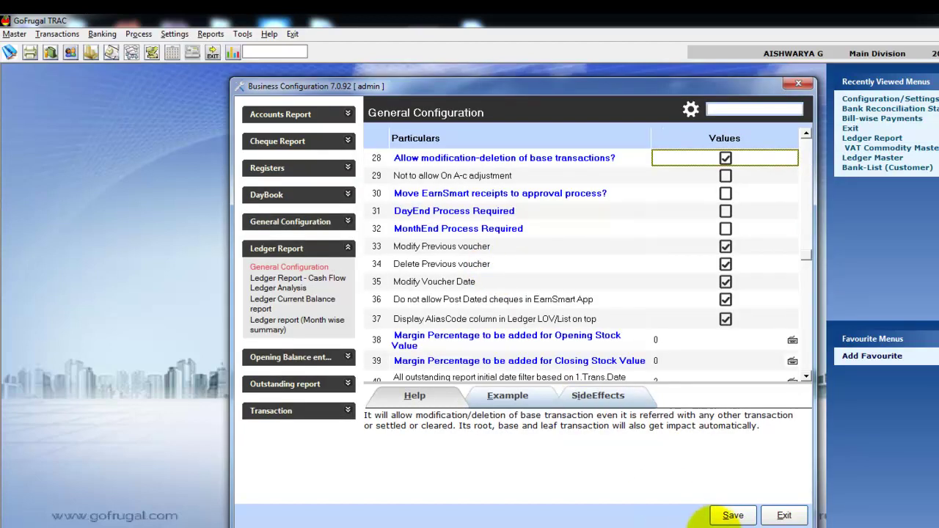
pyautogui.click(729, 517)
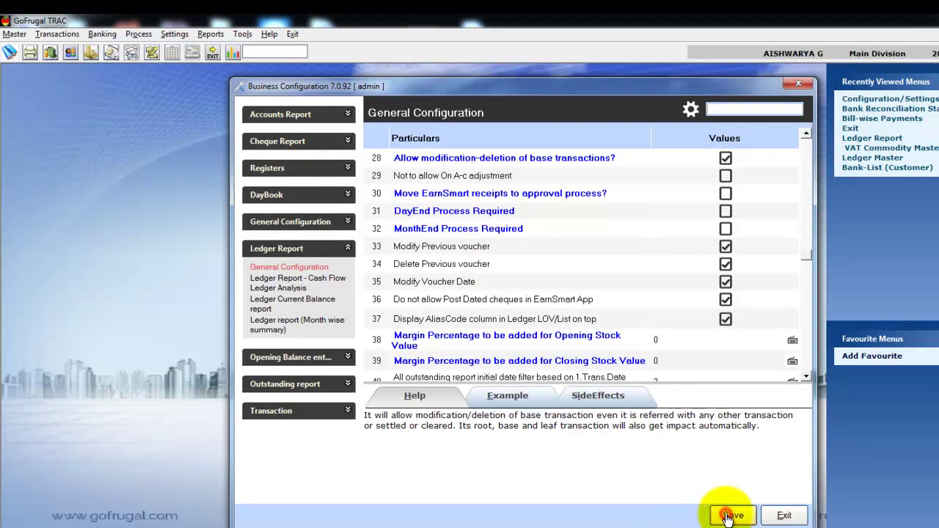
pyautogui.click(784, 517)
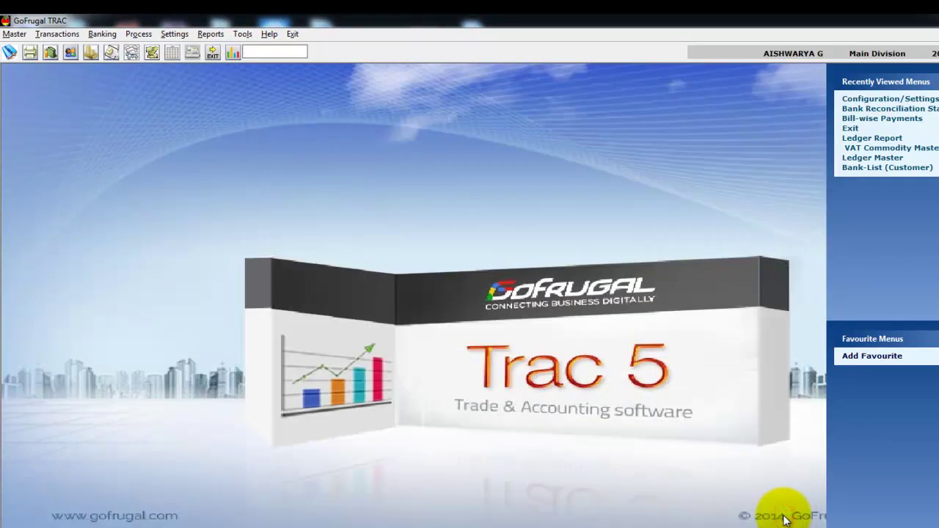
# - Open the Ledger Report for Arokya agencies using 'ledger' and 'arok' searches
pyautogui.click(249, 52)
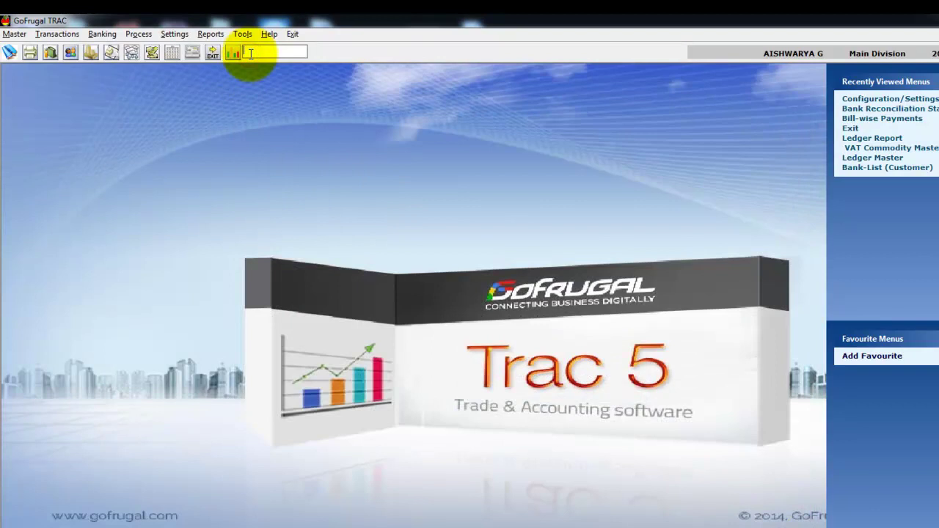
pyautogui.write('ledge')
pyautogui.write('r')
pyautogui.press('Return')
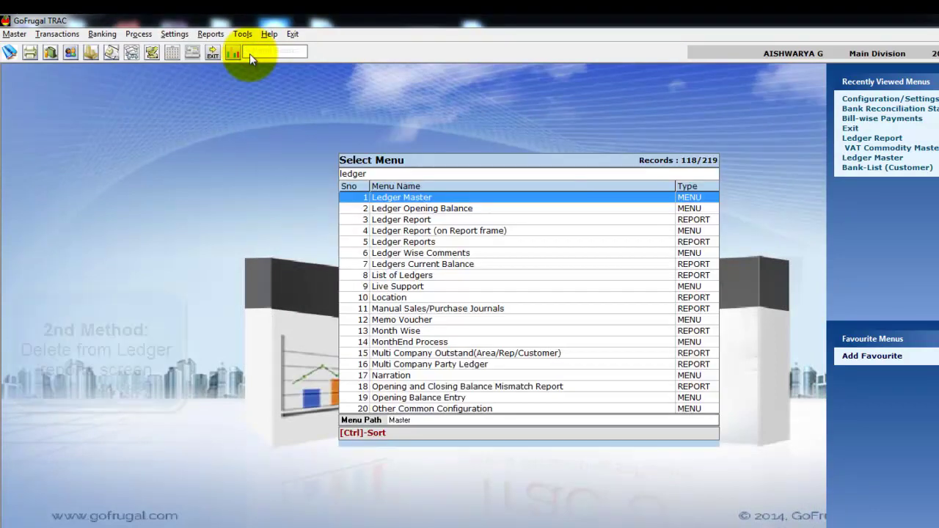
pyautogui.press('Down')
pyautogui.press('Down')
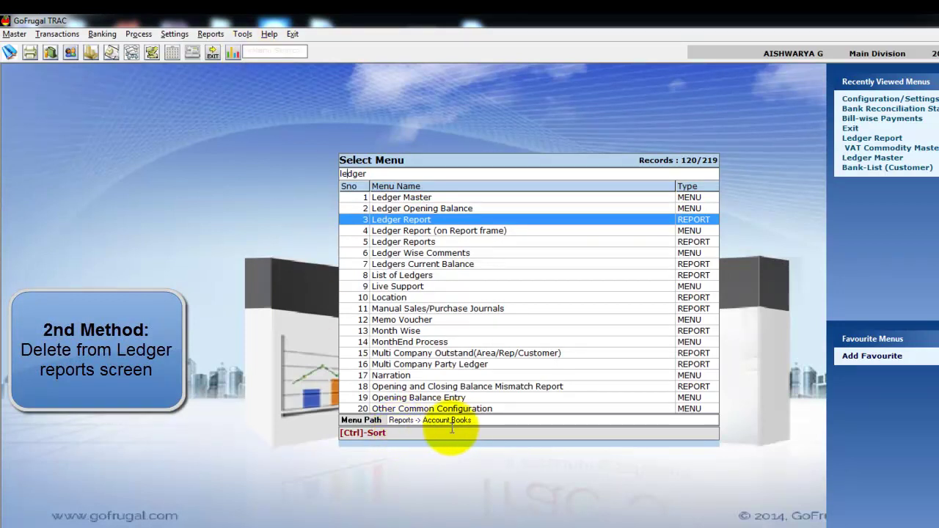
pyautogui.press('Return')
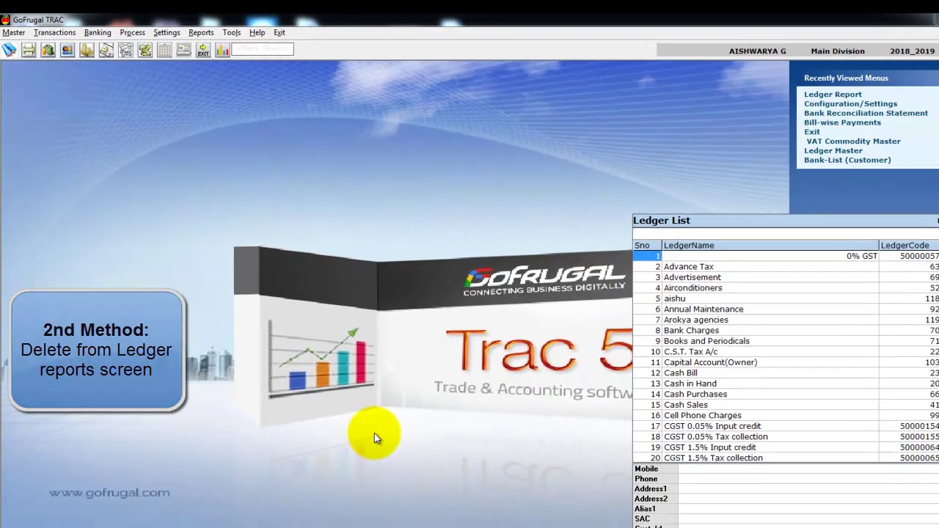
pyautogui.write('ar')
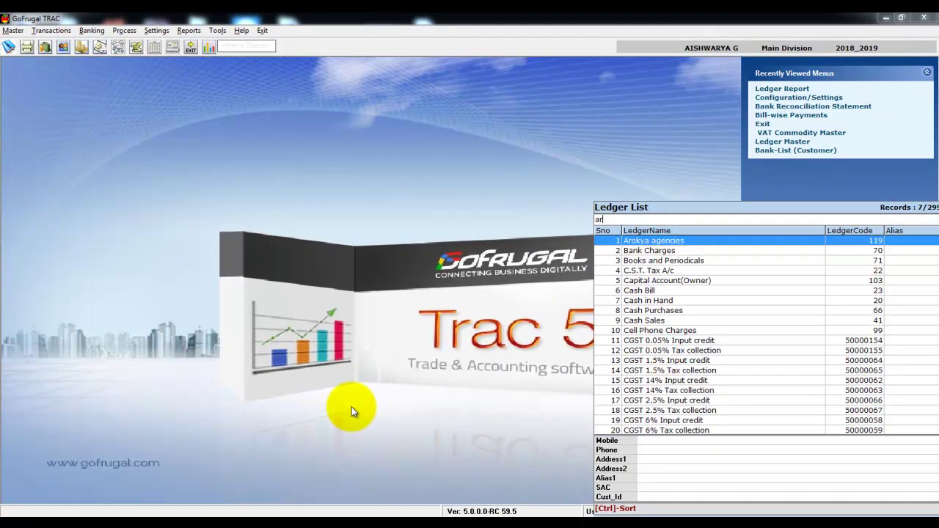
pyautogui.write('ok')
pyautogui.press('Return')
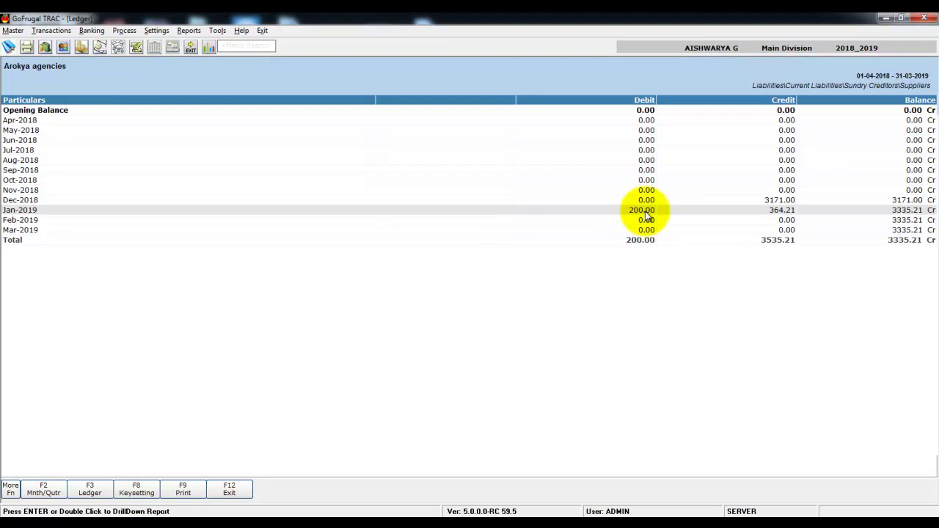
# - Delete the 200.00 HDFC BANK payment voucher 5 from the Jan-2019 ledger, confirming both prompts
pyautogui.doubleClick(646, 214)
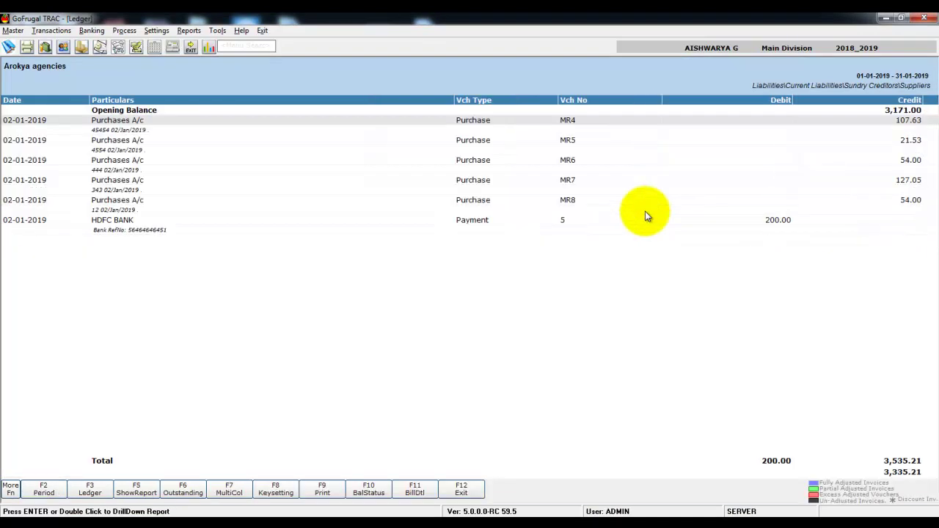
pyautogui.click(628, 220)
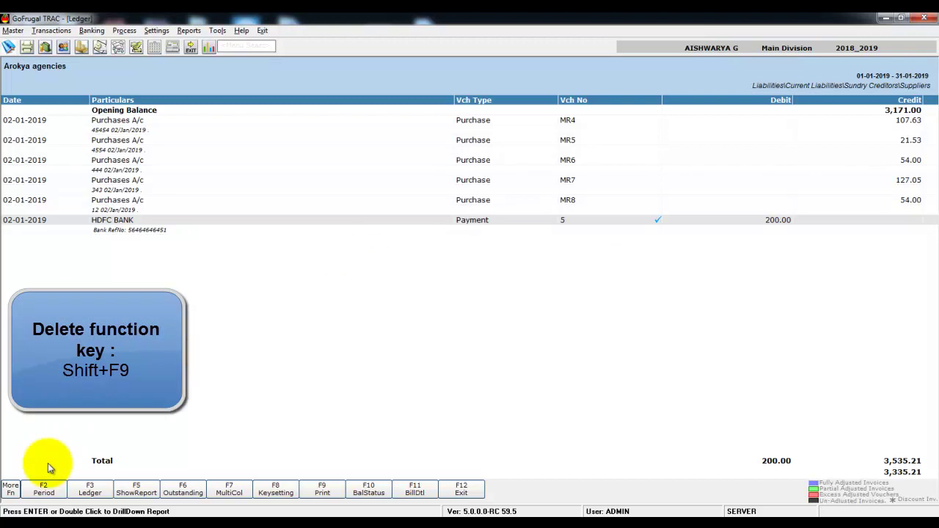
pyautogui.click(10, 489)
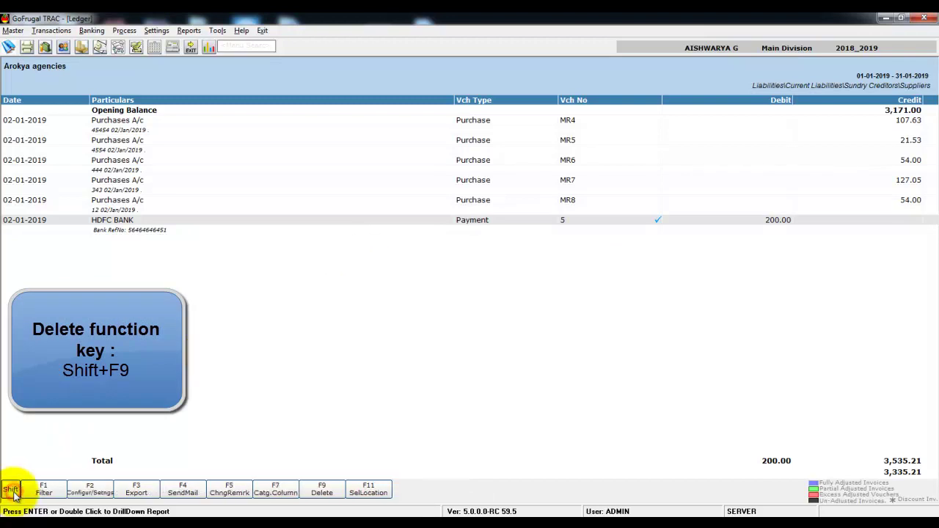
pyautogui.click(320, 490)
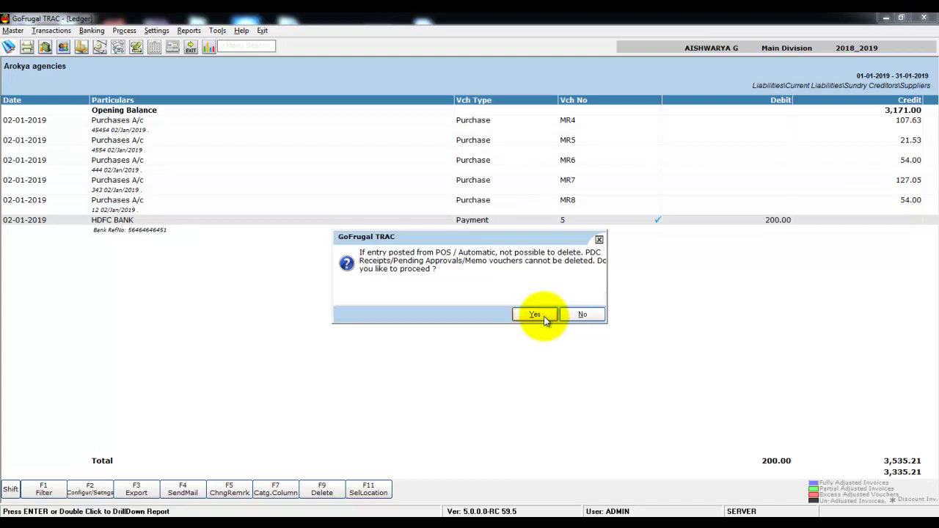
pyautogui.click(543, 317)
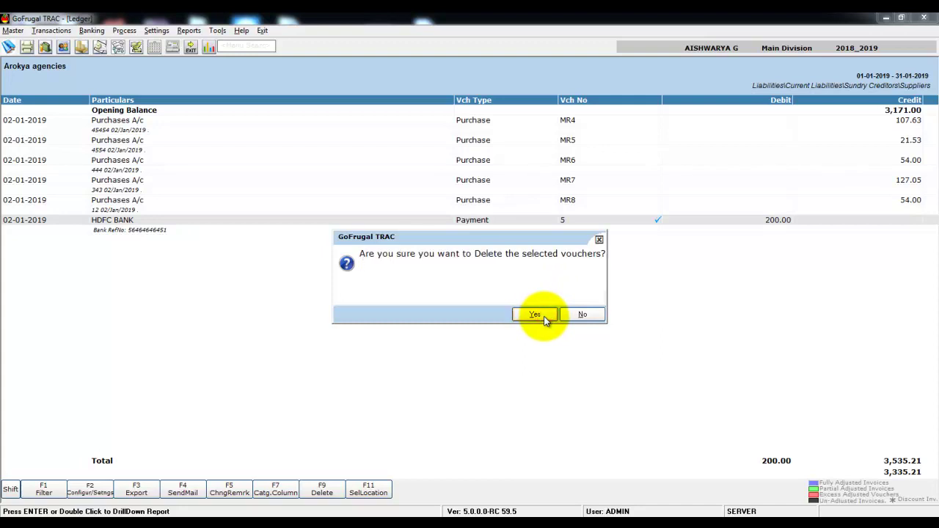
pyautogui.click(543, 317)
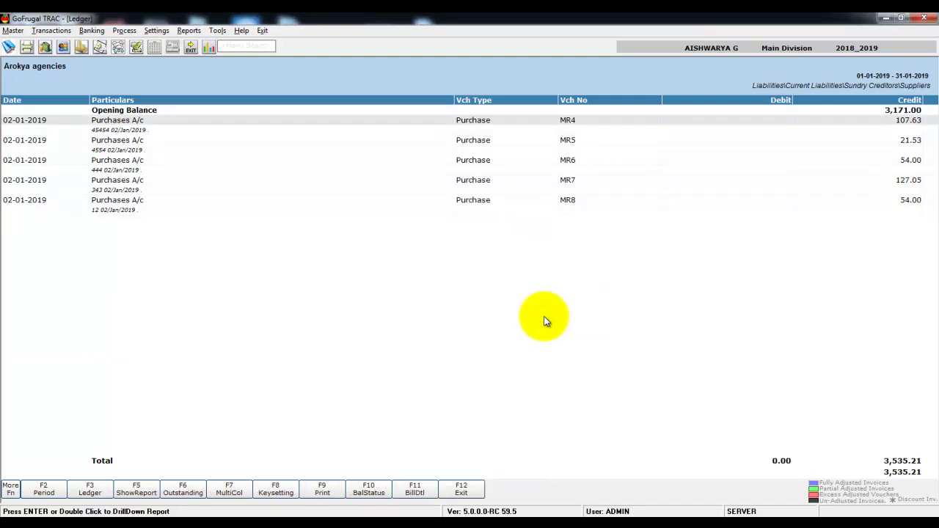